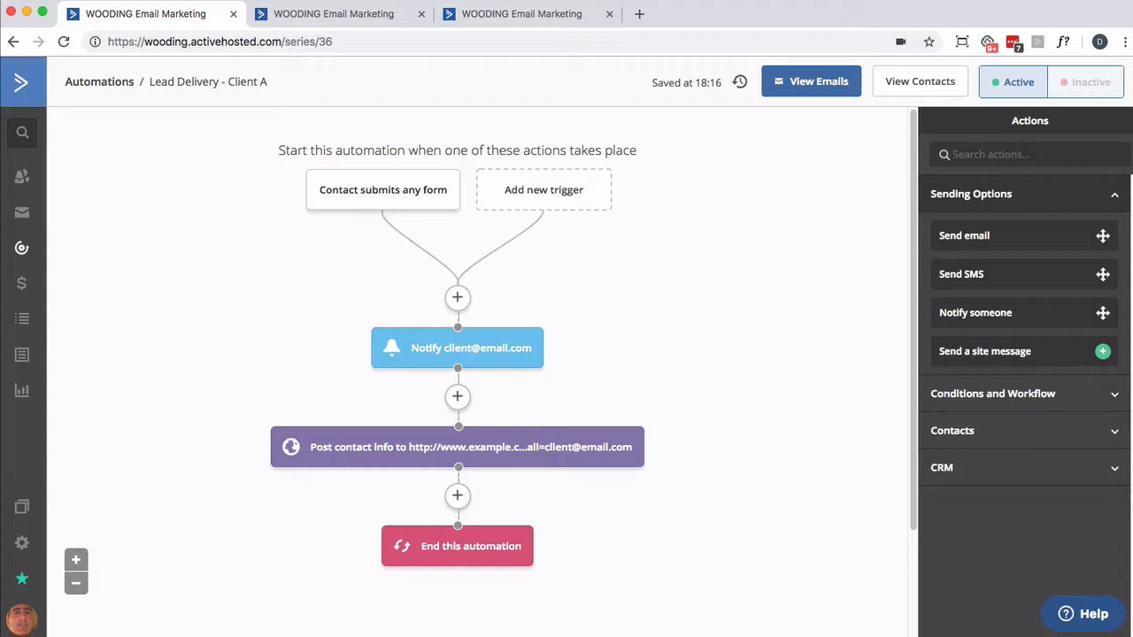
Inspect the webhook URL and its email parameter in the Post contact info action, close it unchanged, and review the automation's steps
left_click(354, 448)
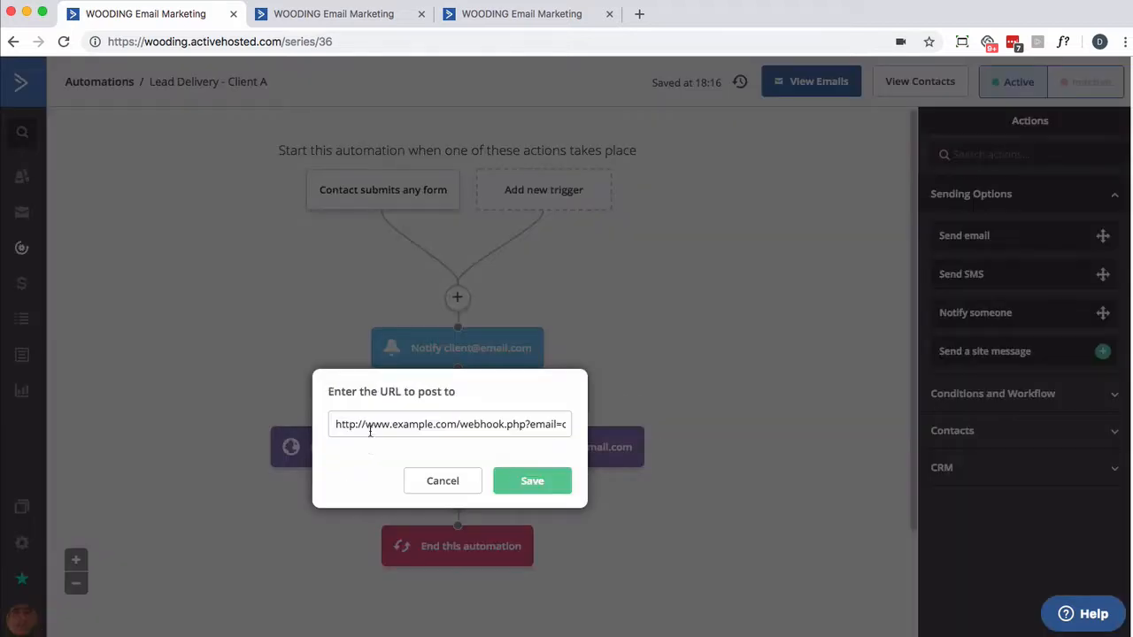
left_click_drag(366, 425, 497, 424)
double_click(497, 424)
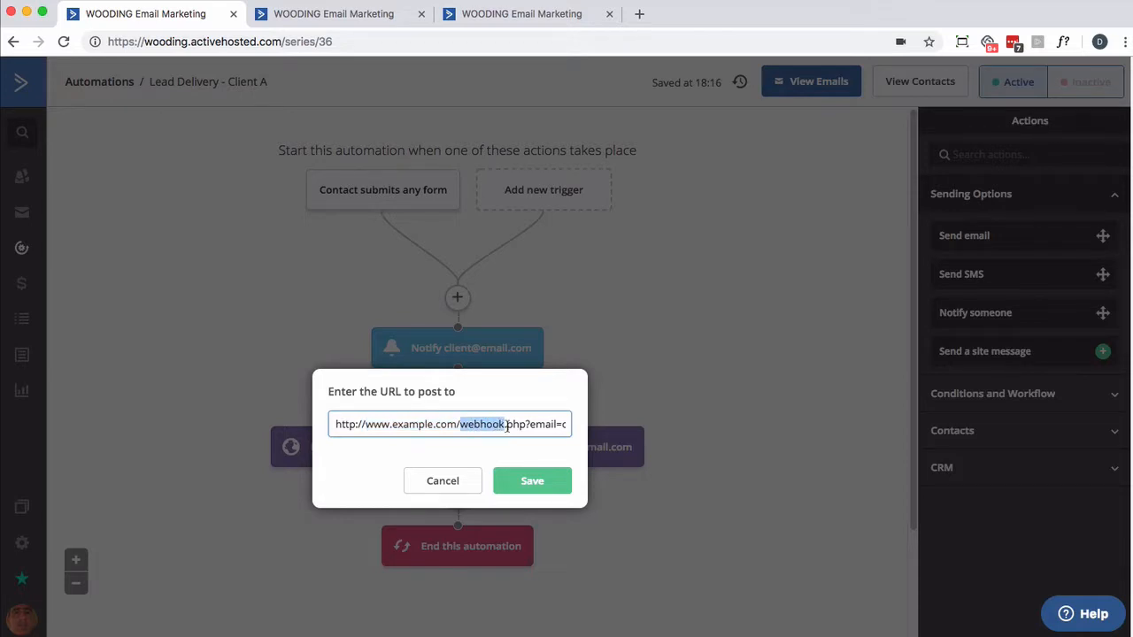
left_click_drag(526, 424, 573, 424)
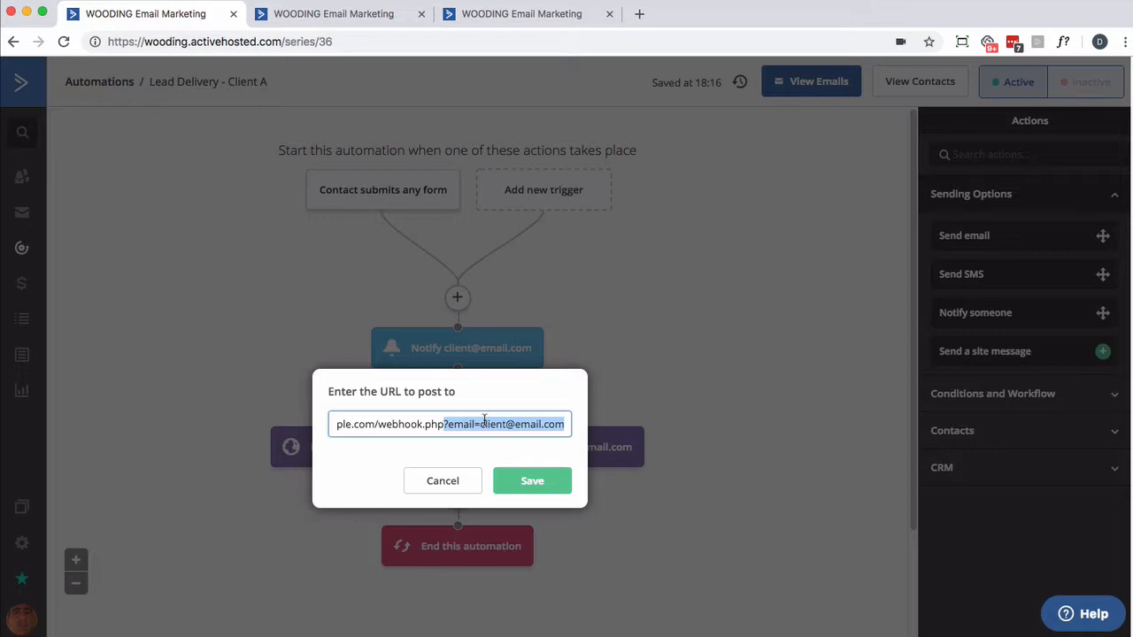
left_click(470, 483)
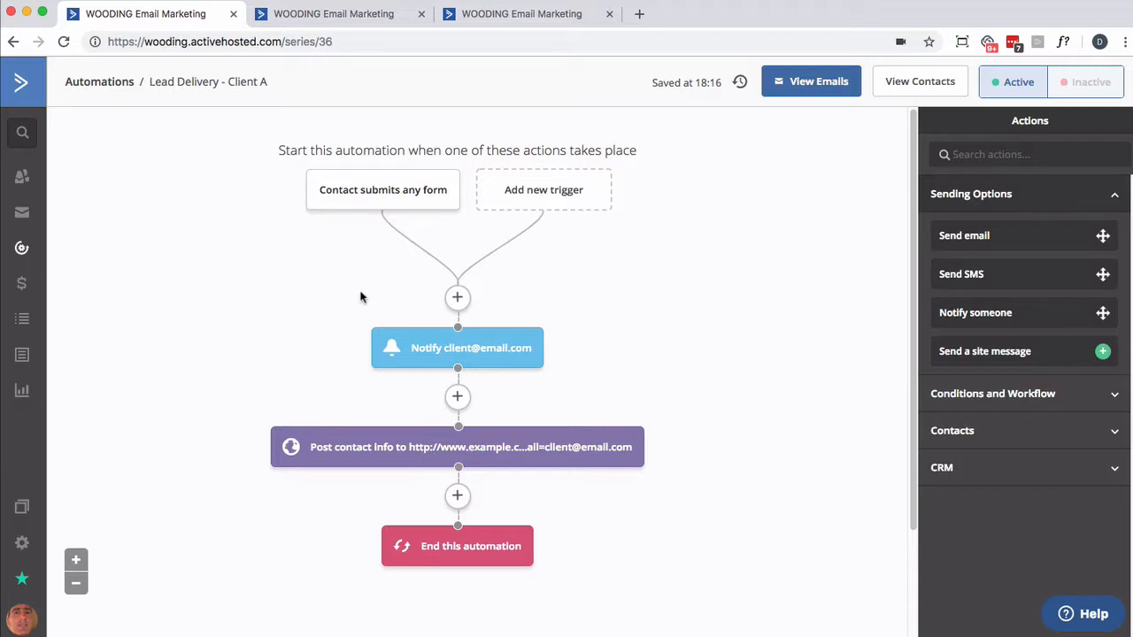
mouse_move(371, 188)
mouse_move(462, 347)
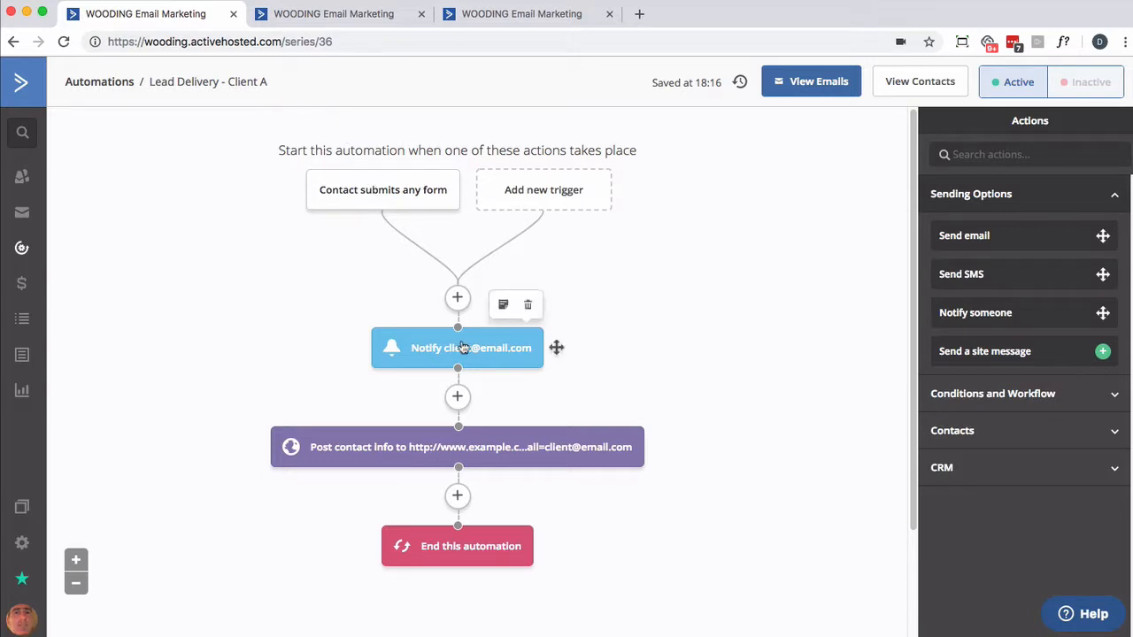
mouse_move(437, 447)
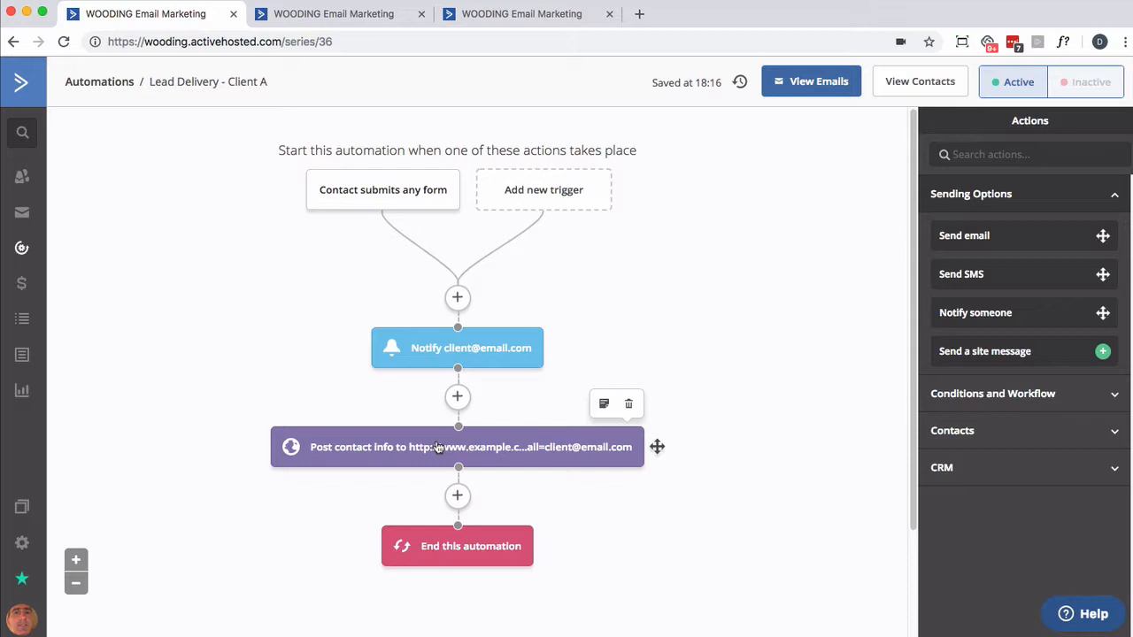
Add a custom contact field of type Text area named "Lead Report"
left_click(367, 24)
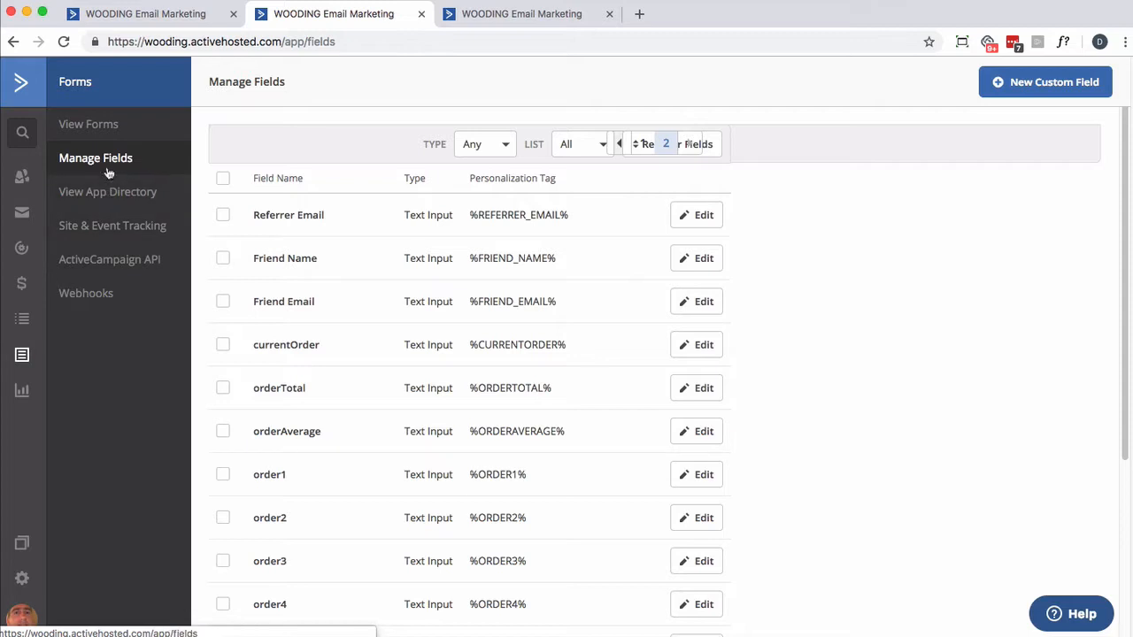
left_click(1049, 88)
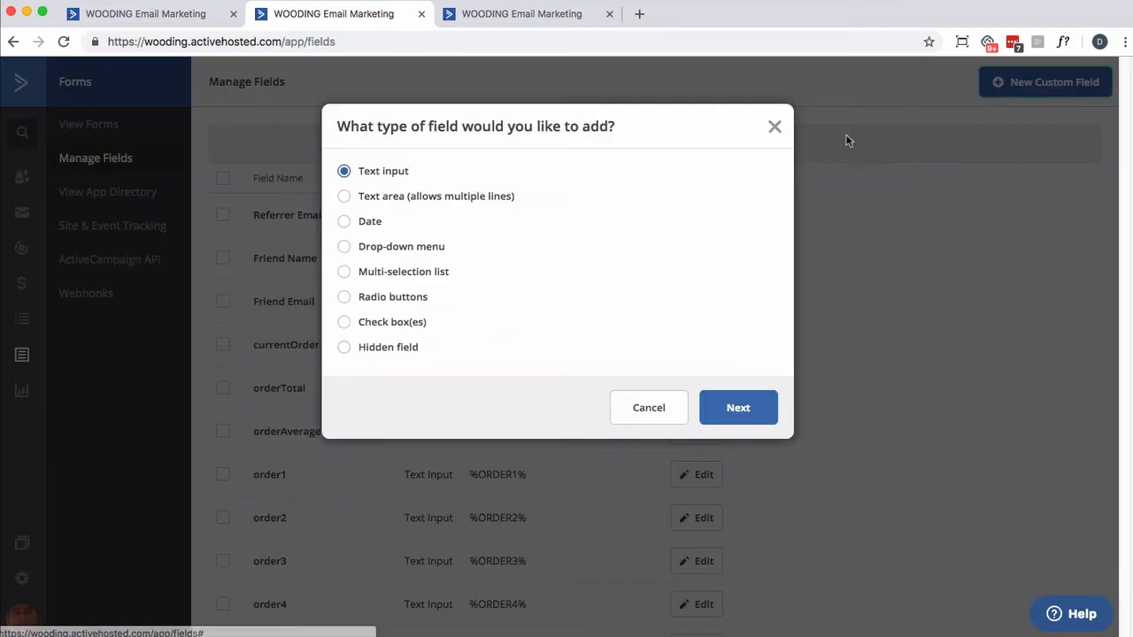
left_click(345, 198)
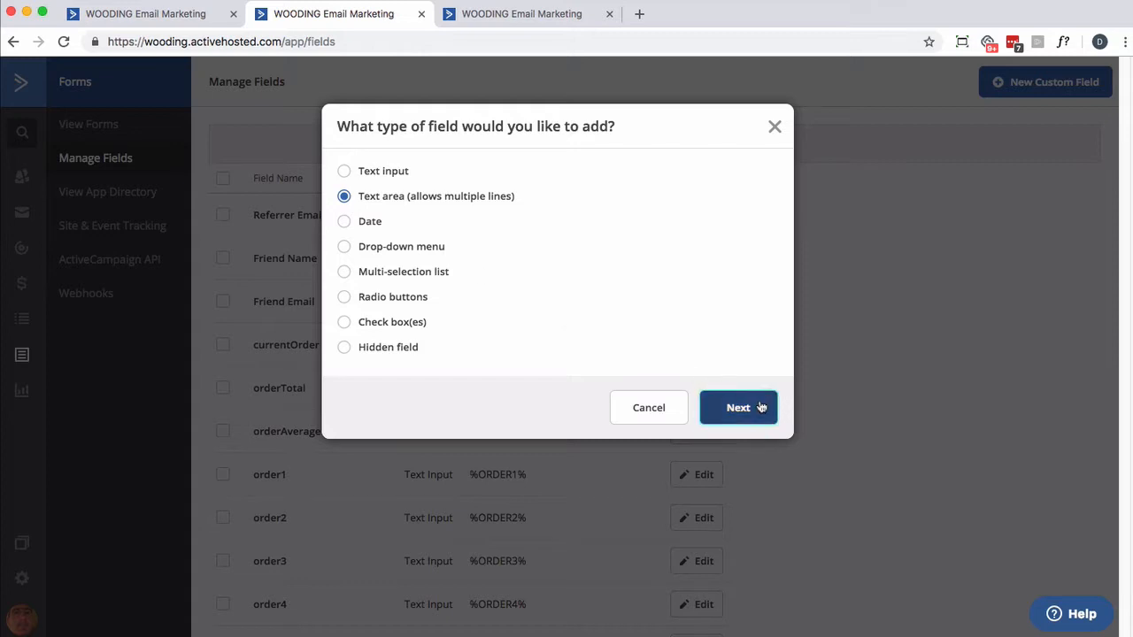
left_click(731, 398)
left_click(381, 199)
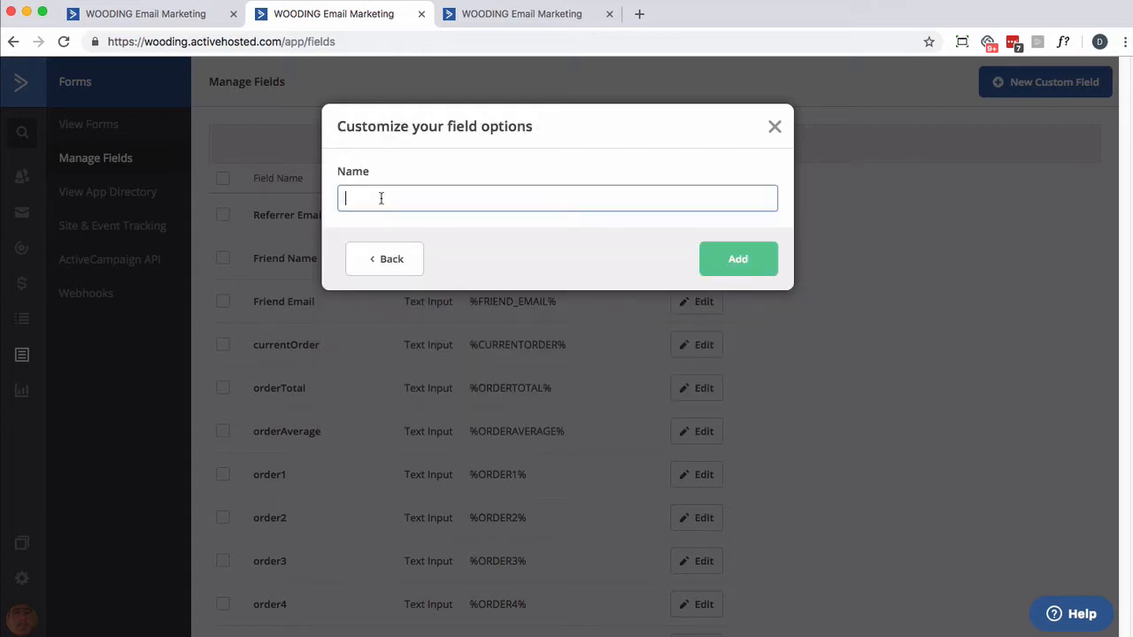
type("Lead Report")
left_click(751, 273)
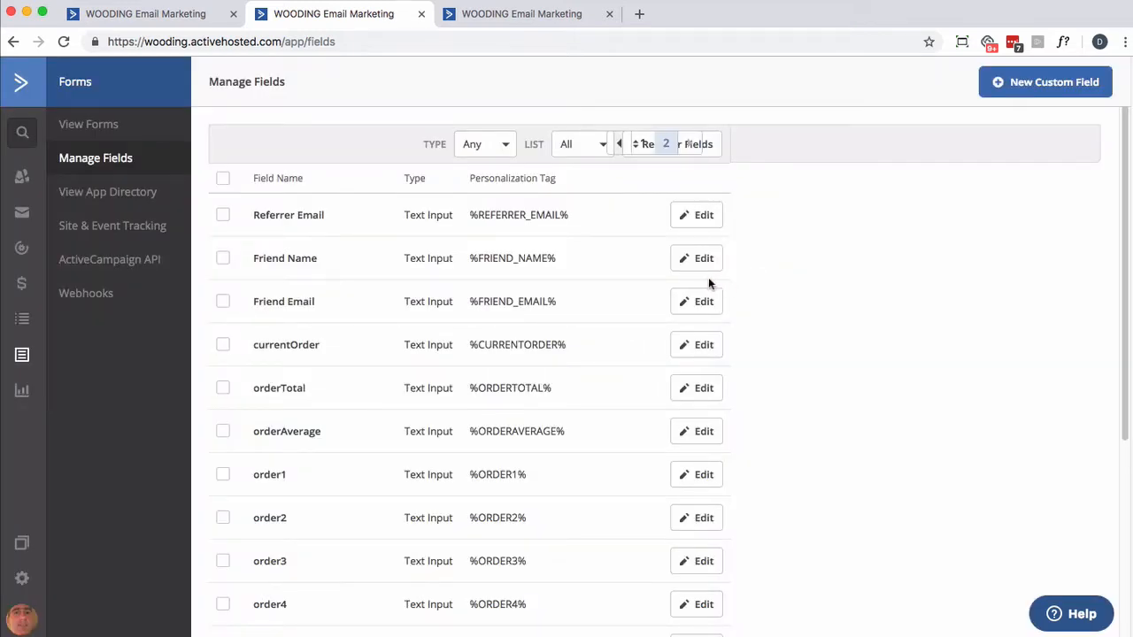
Turn off Visible on forms for the Lead Report field and review its list availability in the advanced options
scroll(708, 283, "down", 4)
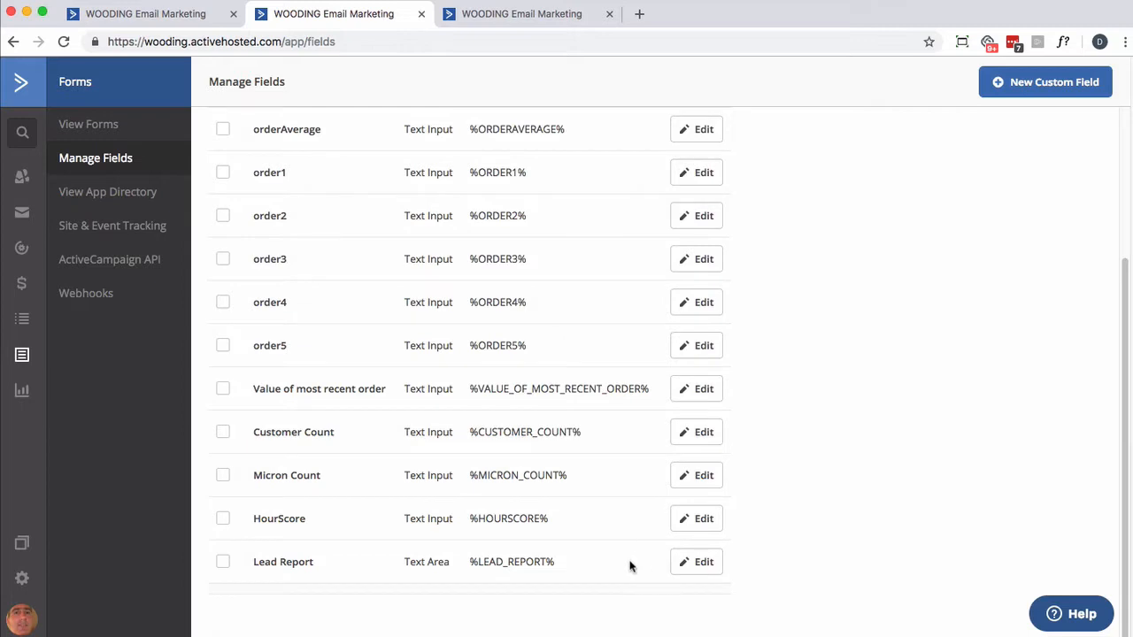
left_click(702, 564)
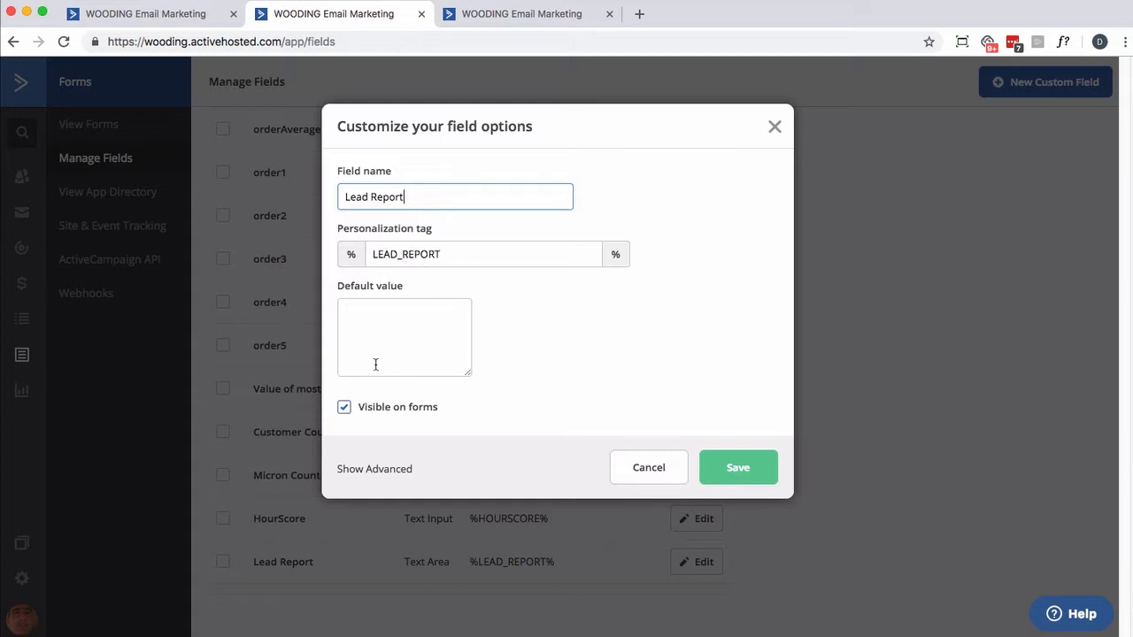
left_click(345, 409)
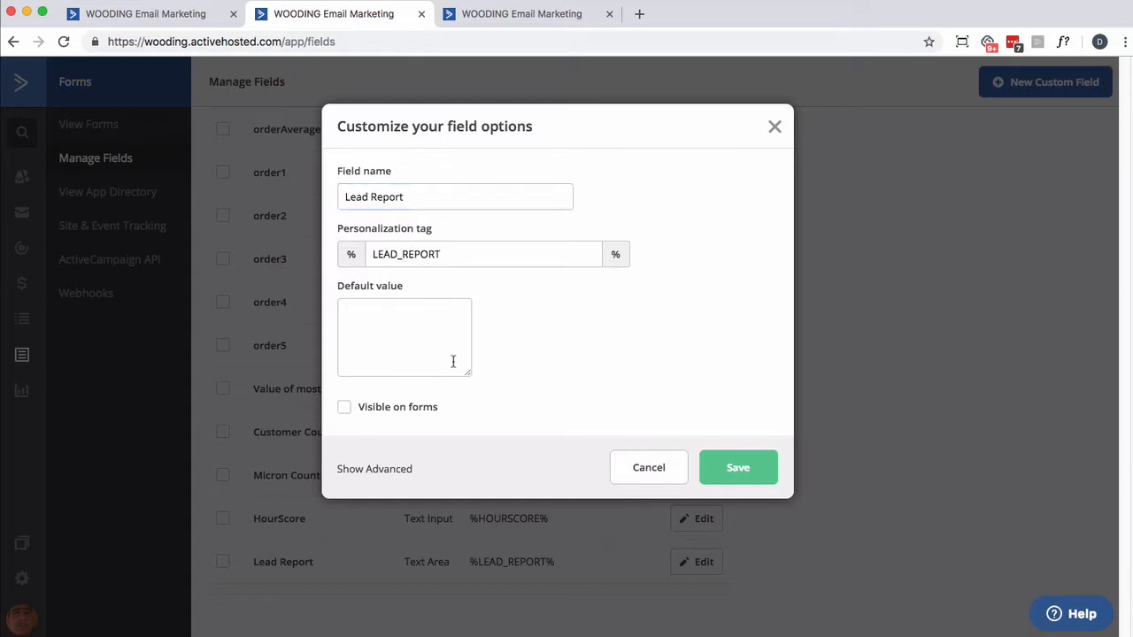
left_click(412, 470)
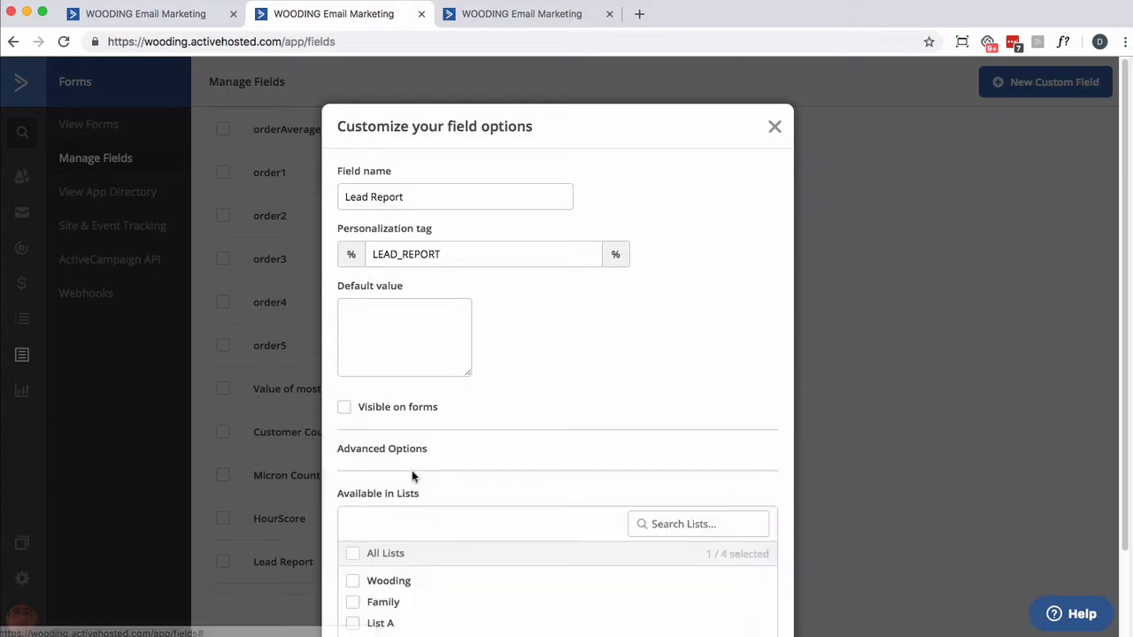
scroll(498, 399, "down", 2)
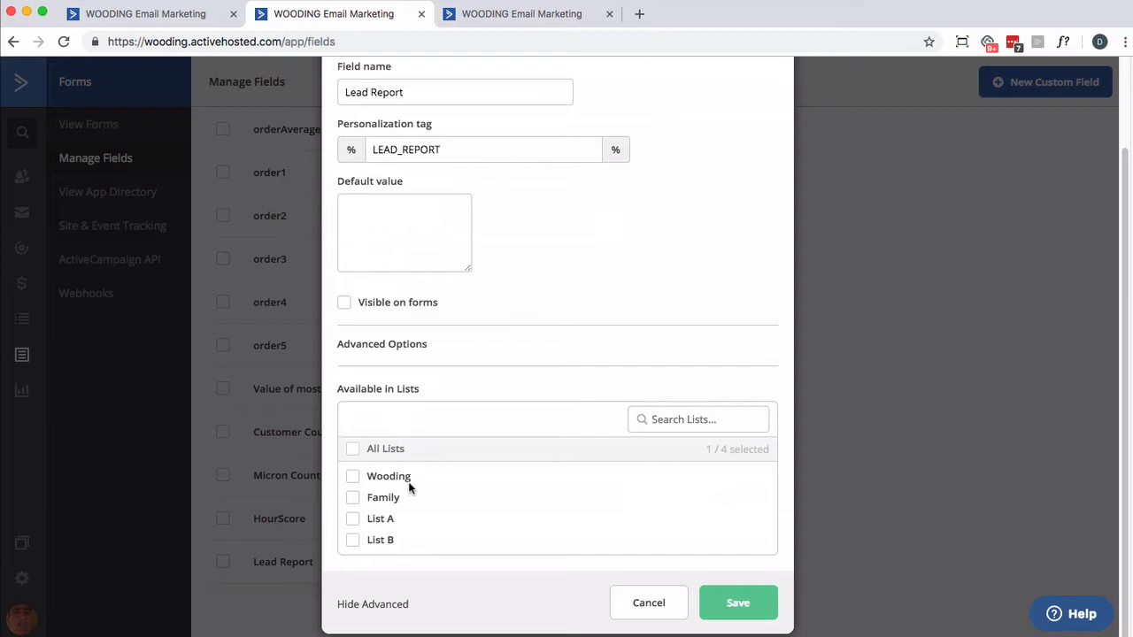
scroll(437, 439, "up", 2)
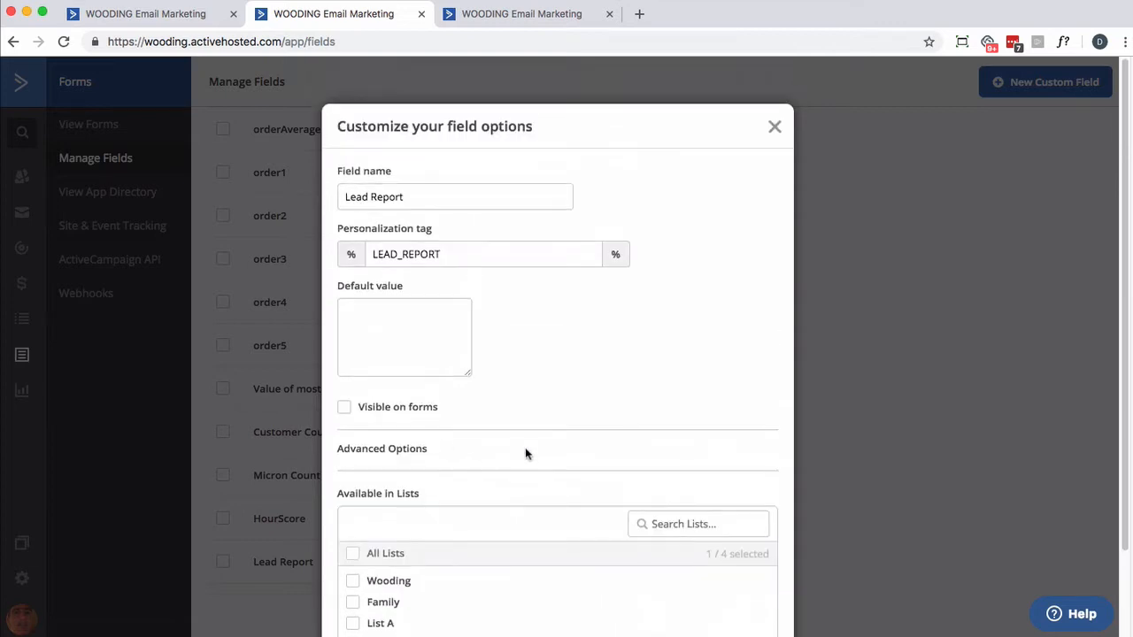
scroll(524, 447, "down", 2)
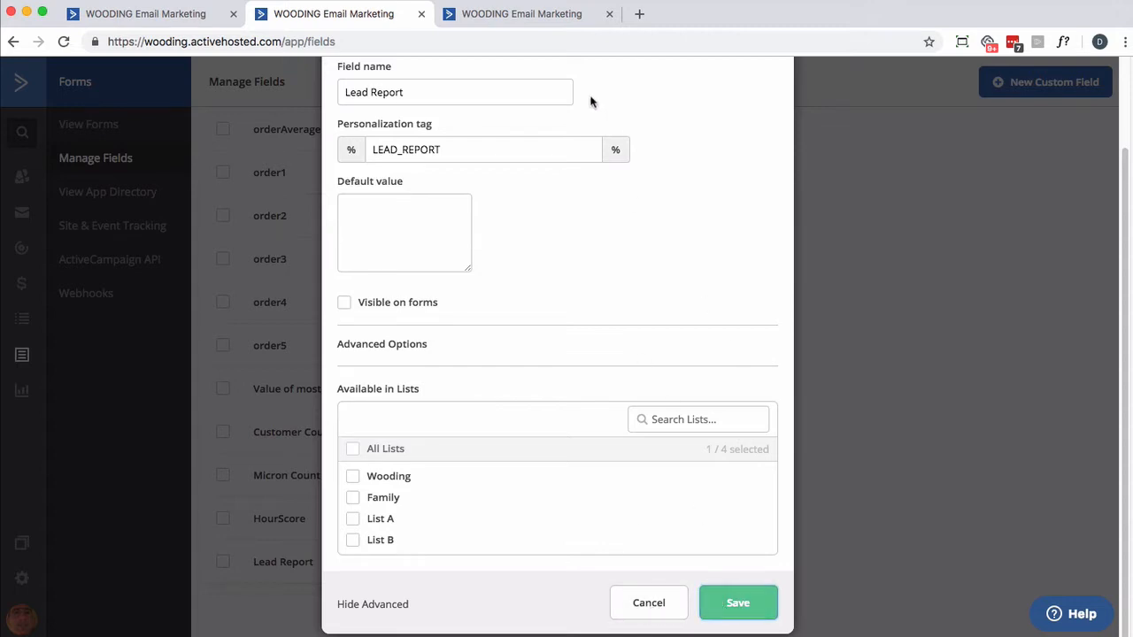
Switch to the Lead Report automation and choose Field changes as its start trigger
left_click(539, 24)
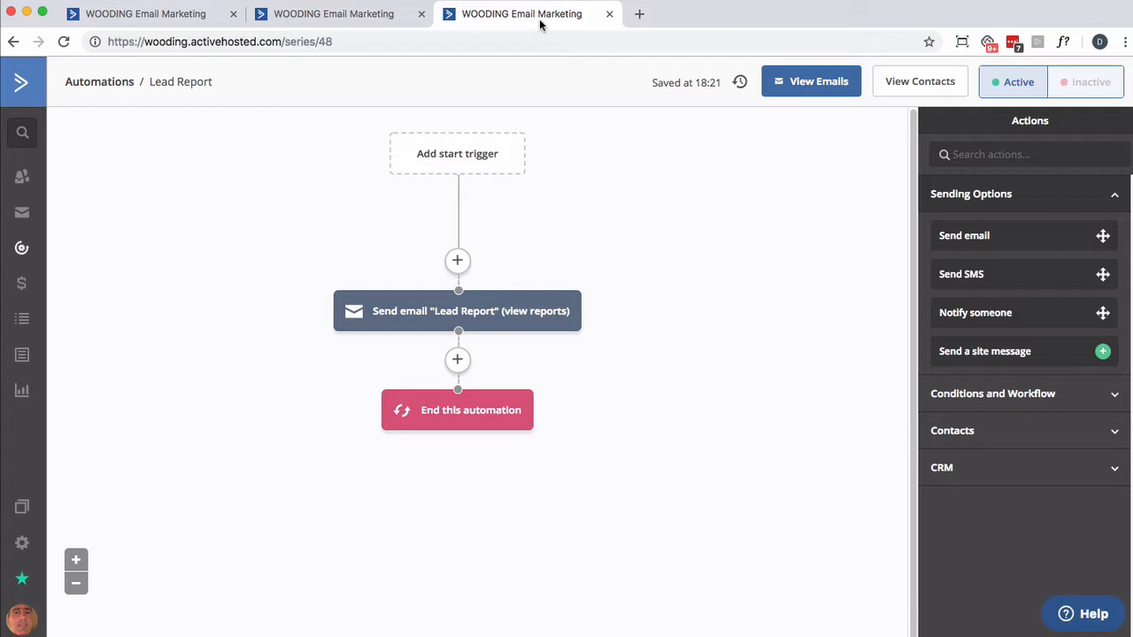
left_click(479, 153)
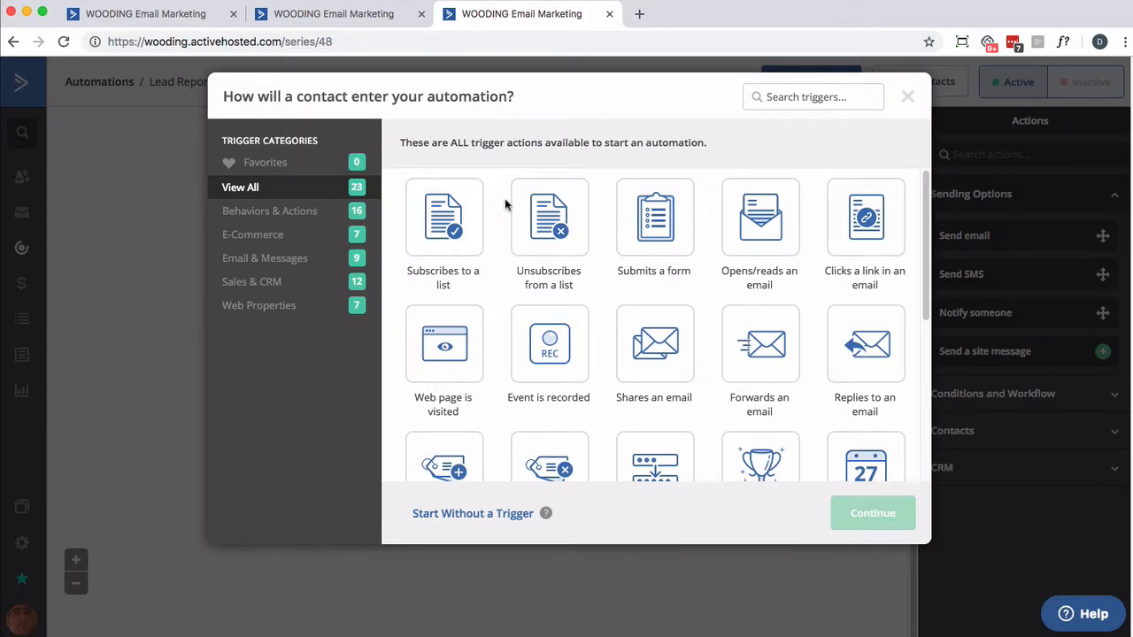
scroll(505, 203, "down", 2)
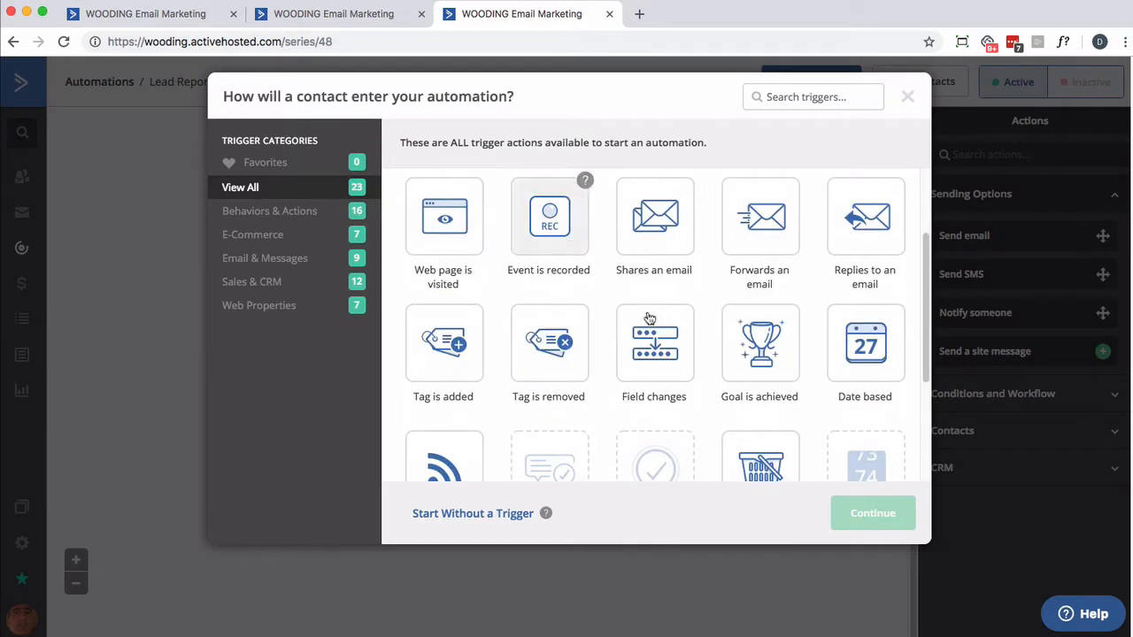
left_click(655, 344)
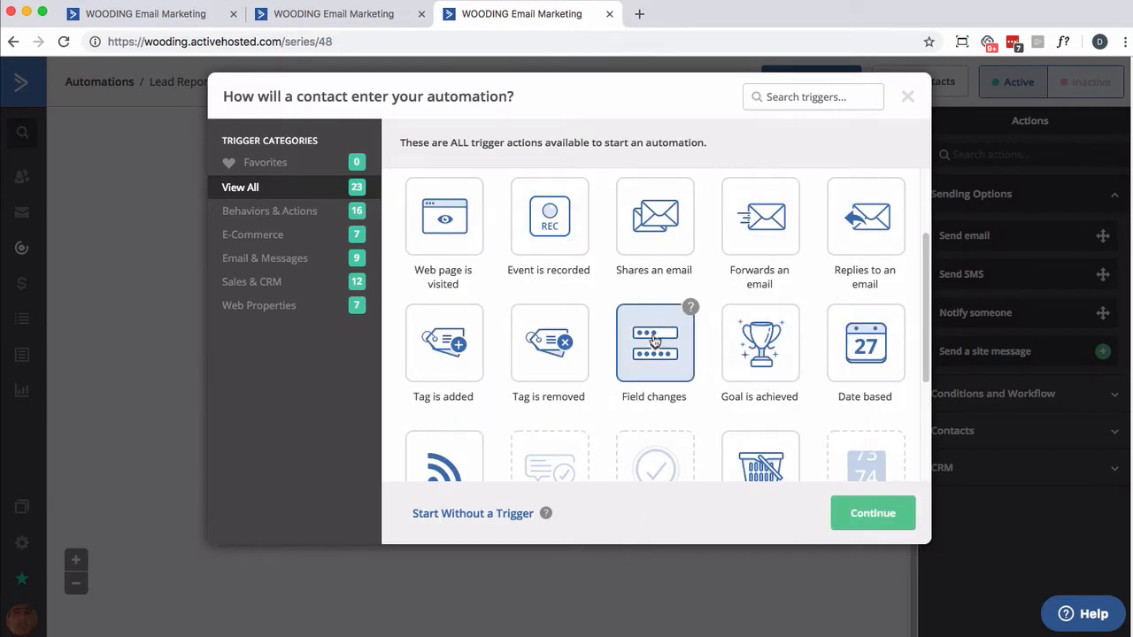
left_click(897, 517)
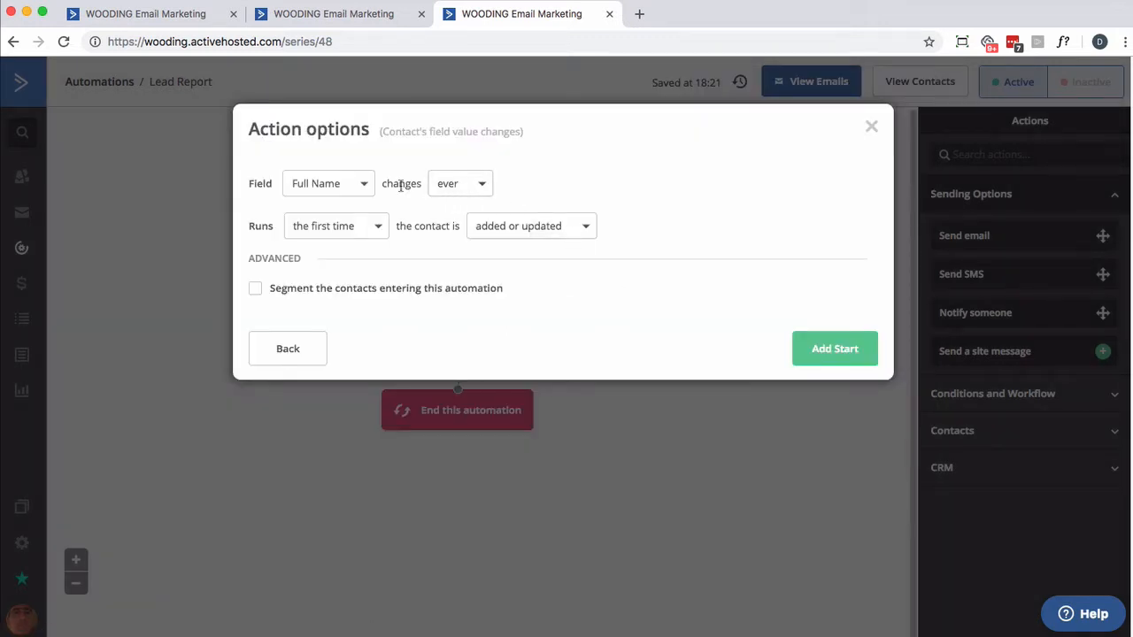
Set the trigger to the Lead Report field, running every time the contact is added or updated, and add it as the start
left_click(372, 188)
scroll(369, 260, "down", 10)
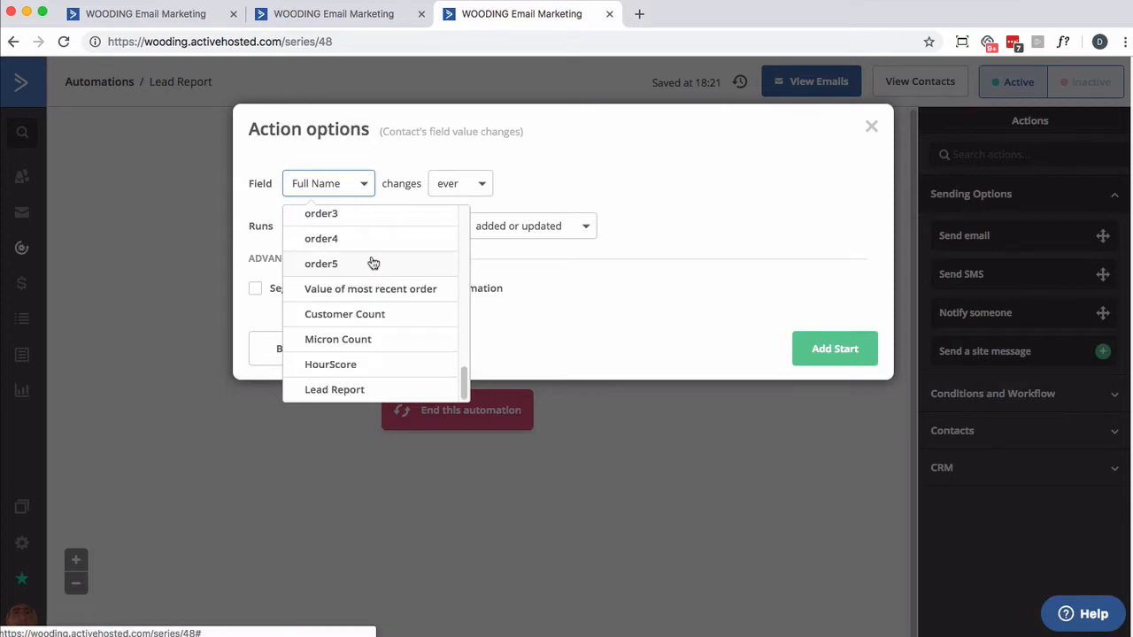
left_click(344, 390)
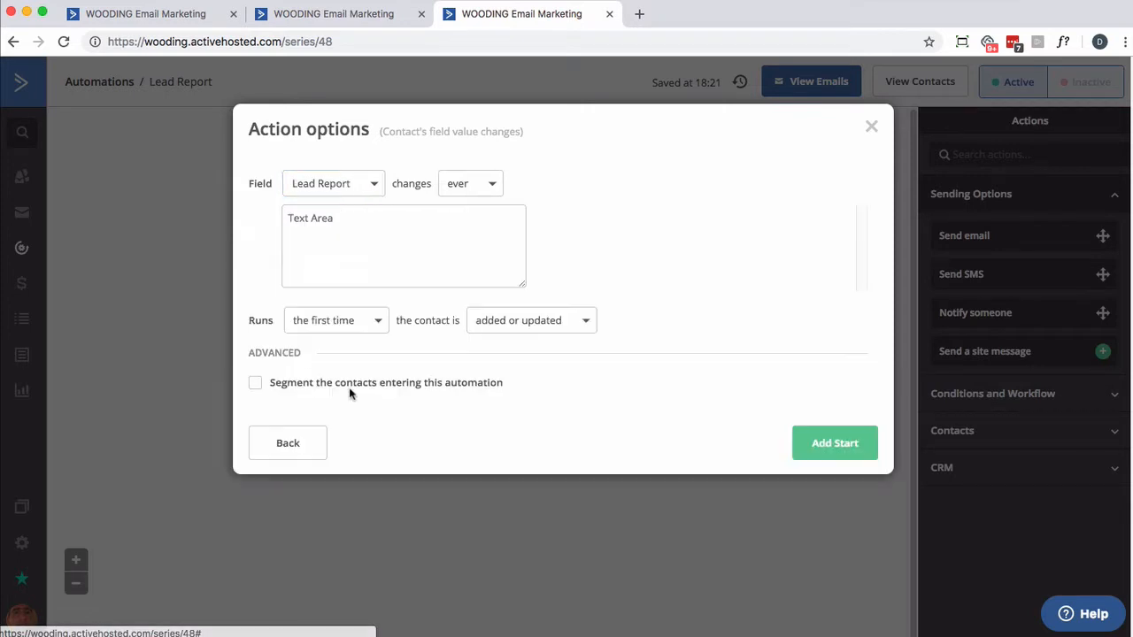
left_click(494, 193)
left_click(494, 192)
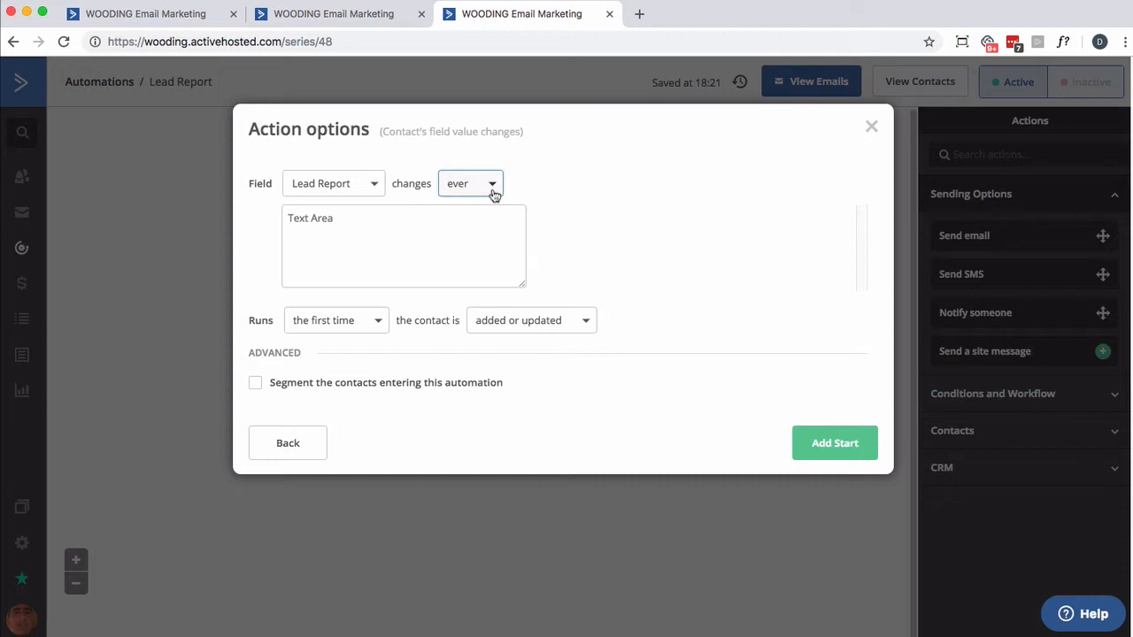
left_click(385, 328)
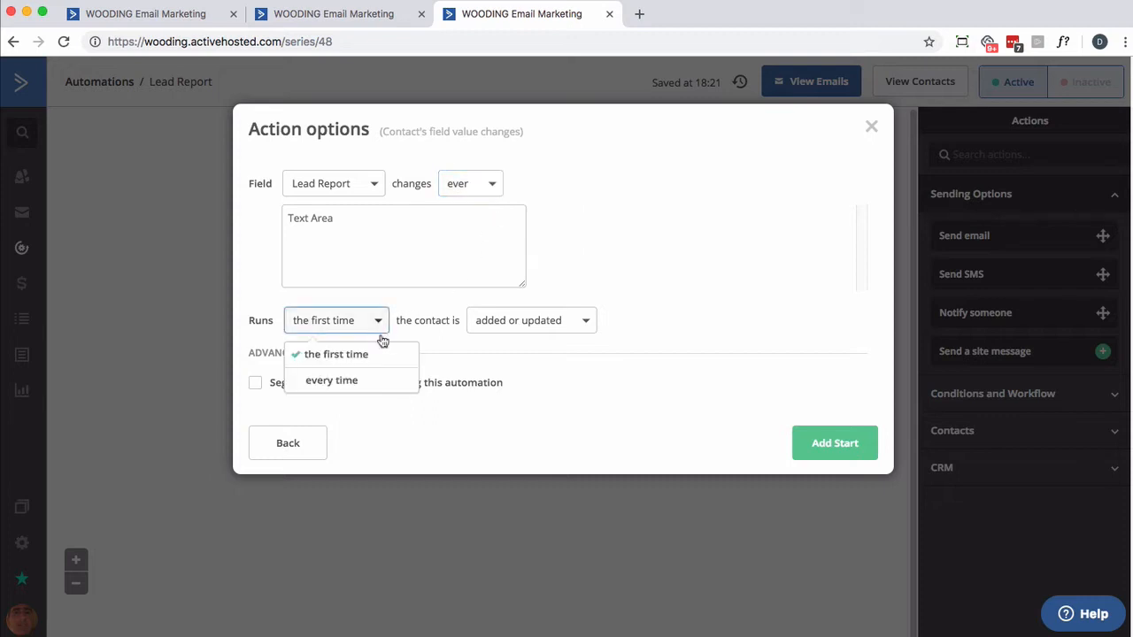
left_click(358, 388)
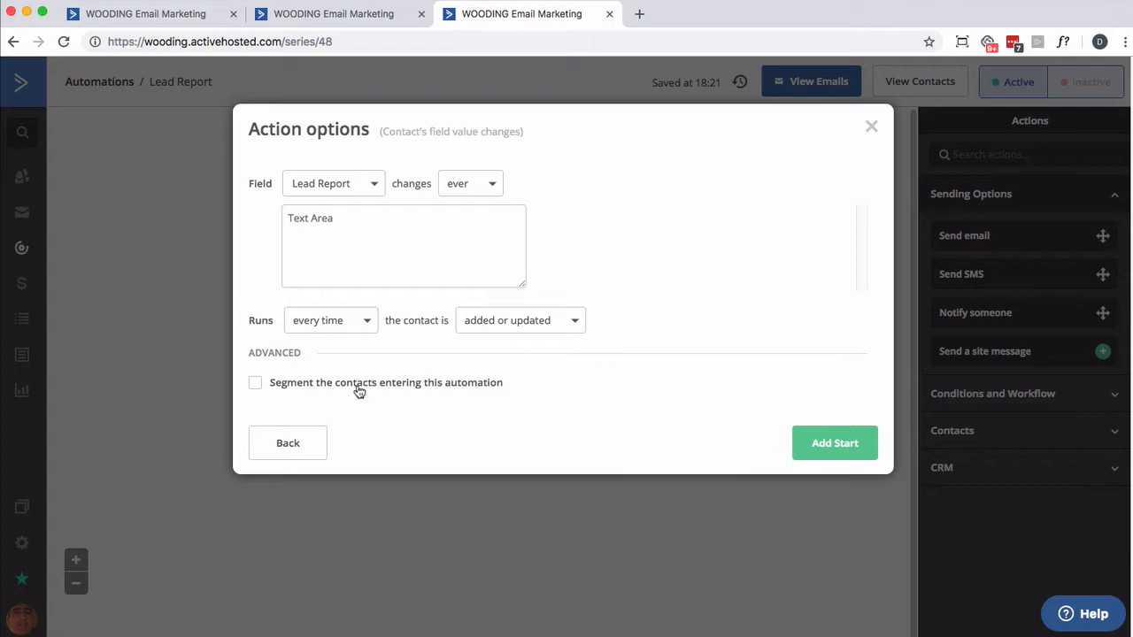
left_click(815, 442)
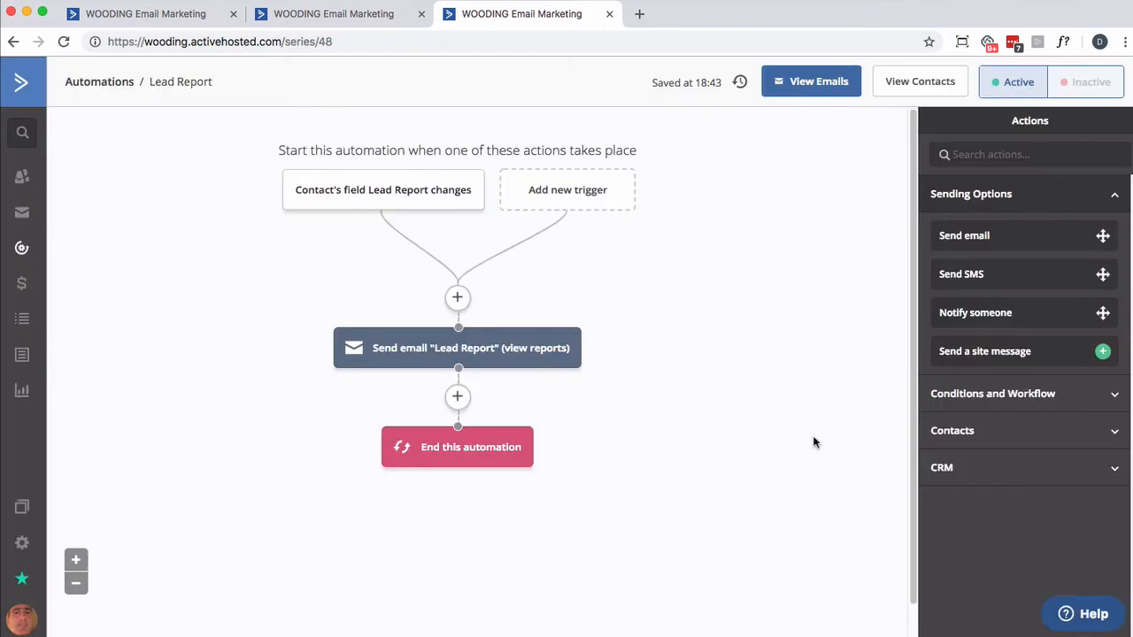
Open the automation's Lead Report email in the designer to review its content, return to the automation, and dismiss the trigger options
mouse_move(372, 190)
left_click(445, 350)
mouse_move(362, 316)
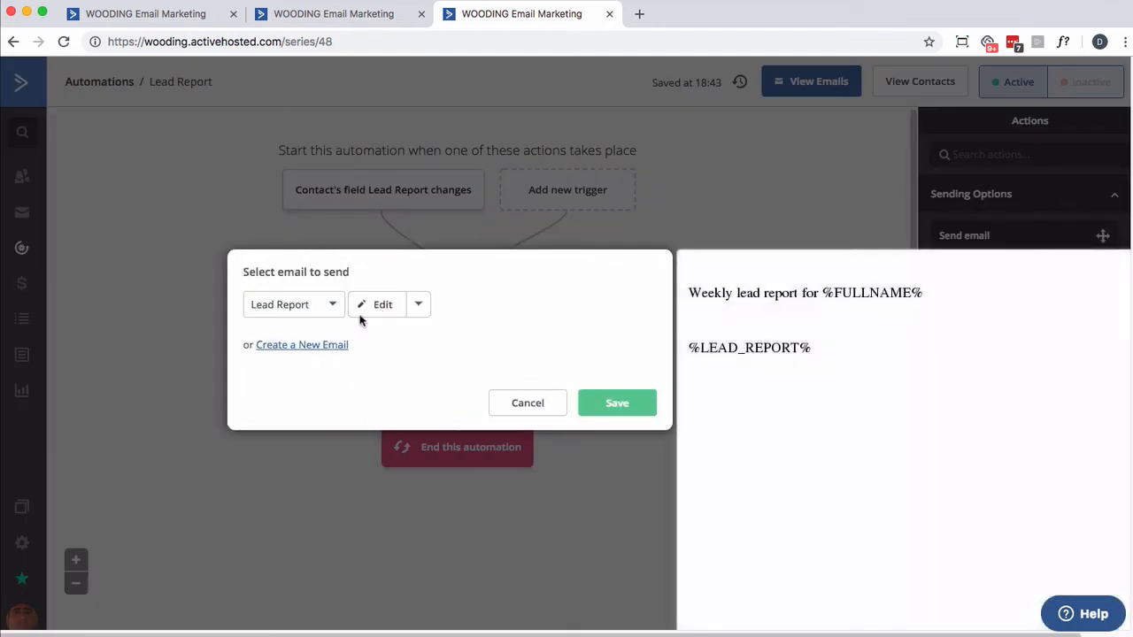
left_click(379, 309)
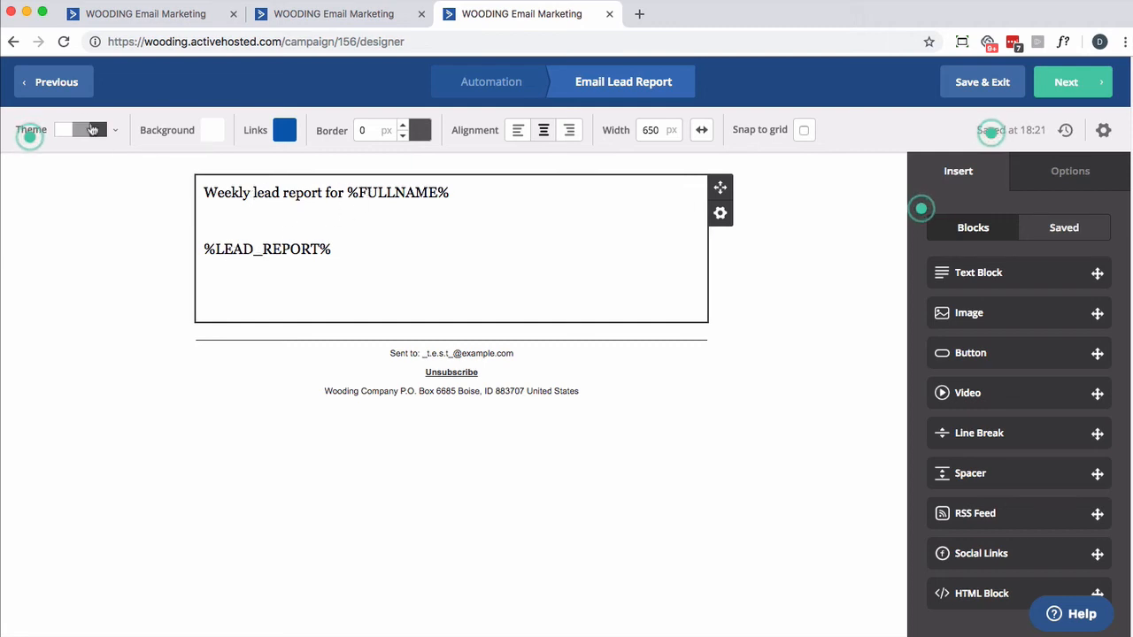
left_click(73, 92)
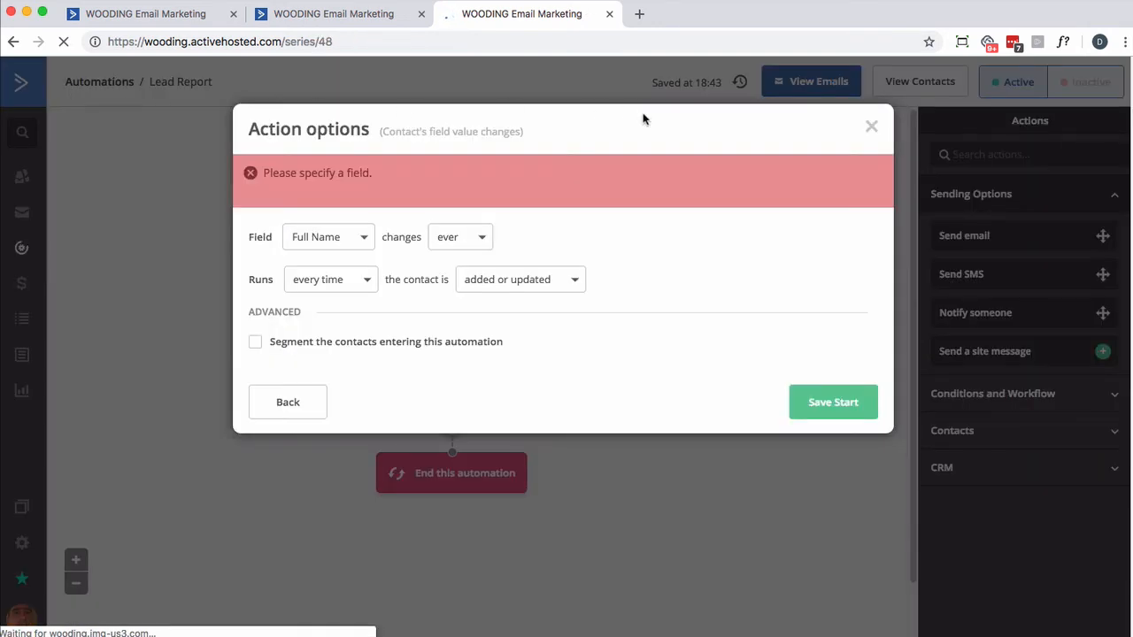
left_click(872, 129)
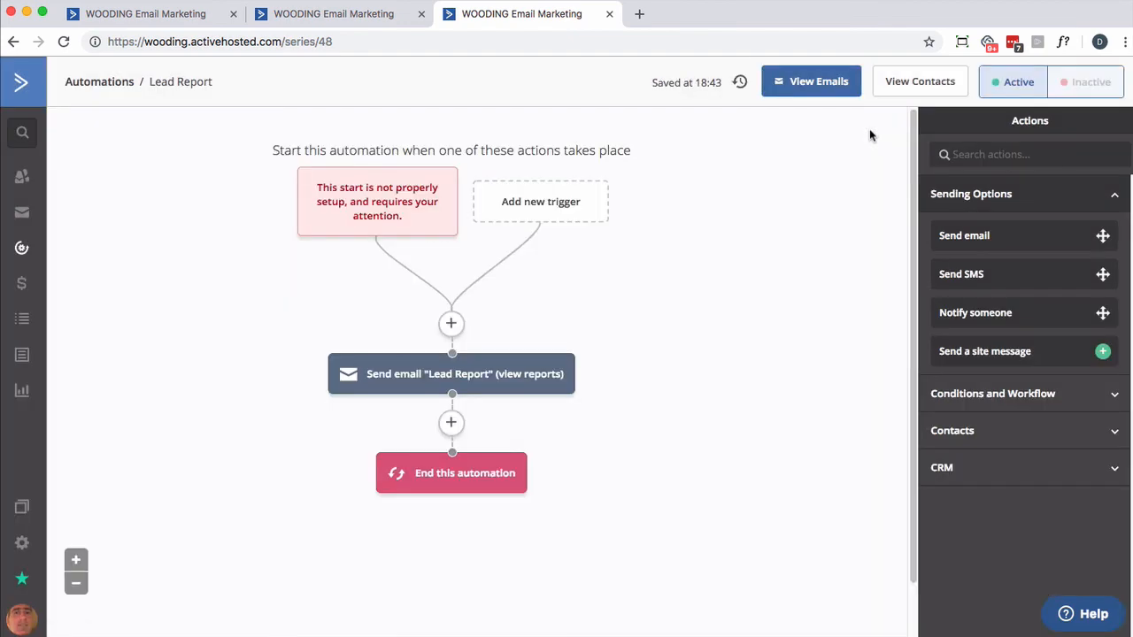